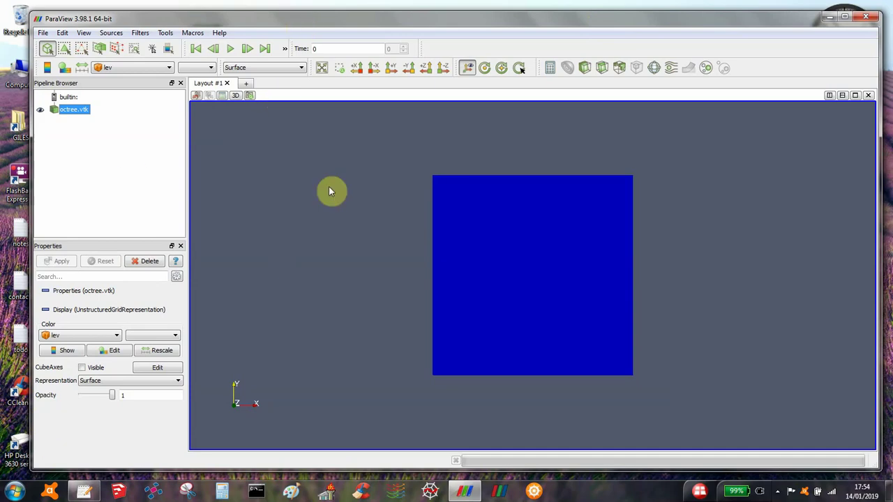
- Orbit the camera so the octree.vtk box is seen at an angle as a 3D cube
{"action": "left_click_drag", "start_coordinate": [342, 207], "coordinate": [367, 220]}
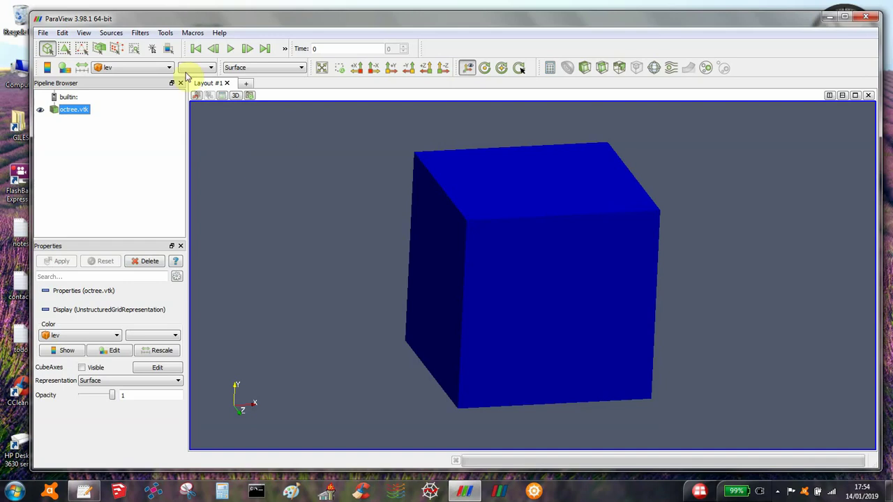
- Colour the octree cube by the lcd array, then tilt and zoom to see its top
{"action": "left_click", "coordinate": [148, 67]}
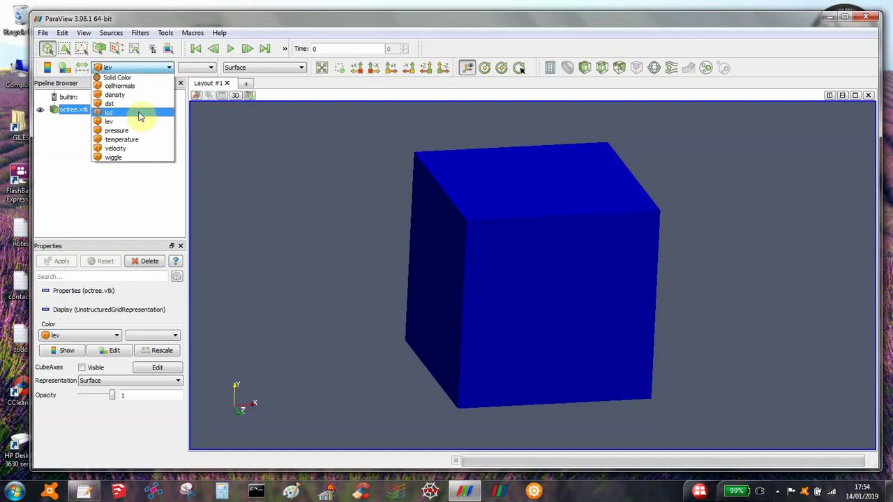
{"action": "left_click", "coordinate": [143, 112]}
{"action": "left_click_drag", "start_coordinate": [291, 182], "coordinate": [290, 191]}
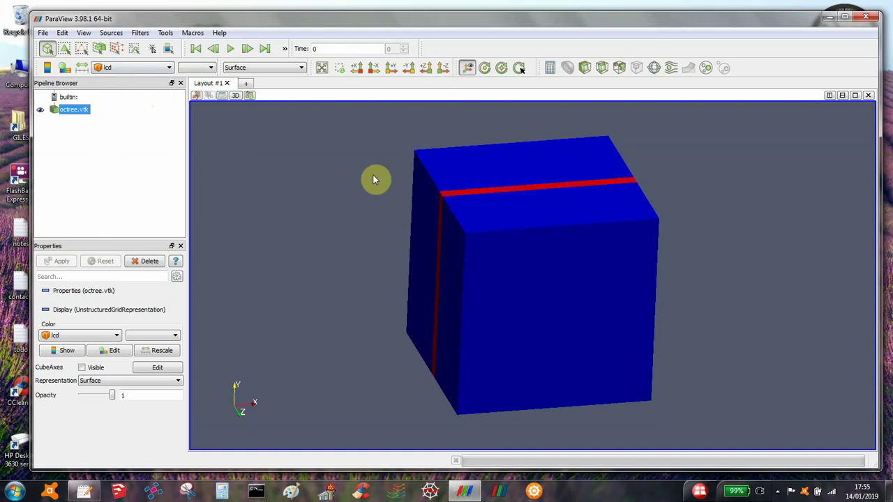
{"action": "left_click_drag", "start_coordinate": [305, 175], "coordinate": [322, 214]}
{"action": "right_click_drag", "start_coordinate": [305, 161], "coordinate": [306, 220]}
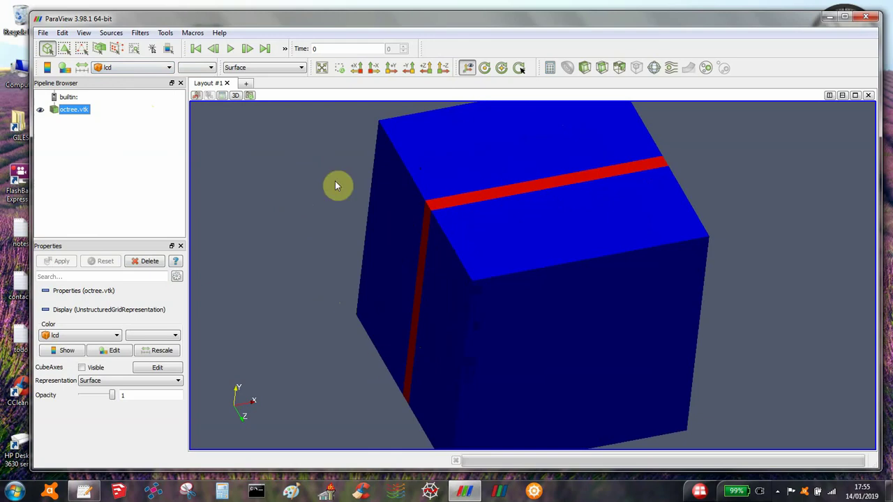
- Show the cube as Surface With Edges and rotate to view its front and top
{"action": "left_click", "coordinate": [235, 67]}
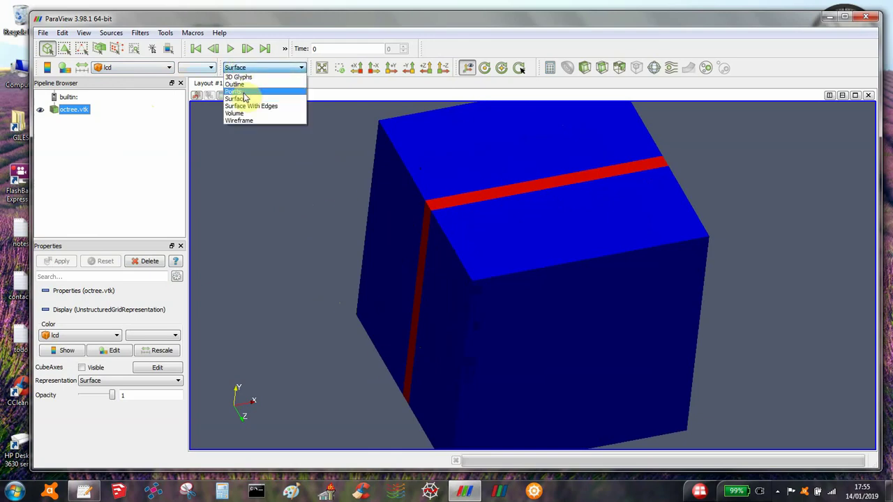
{"action": "left_click", "coordinate": [265, 106]}
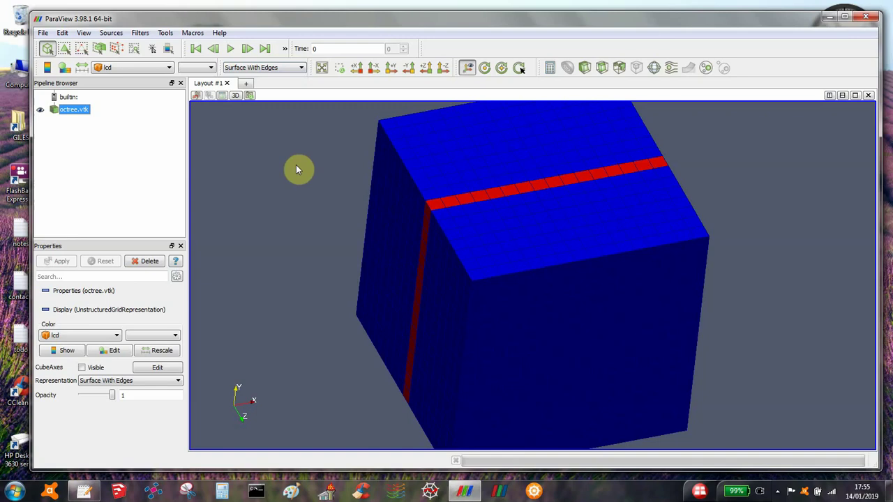
{"action": "left_click_drag", "start_coordinate": [295, 164], "coordinate": [287, 145]}
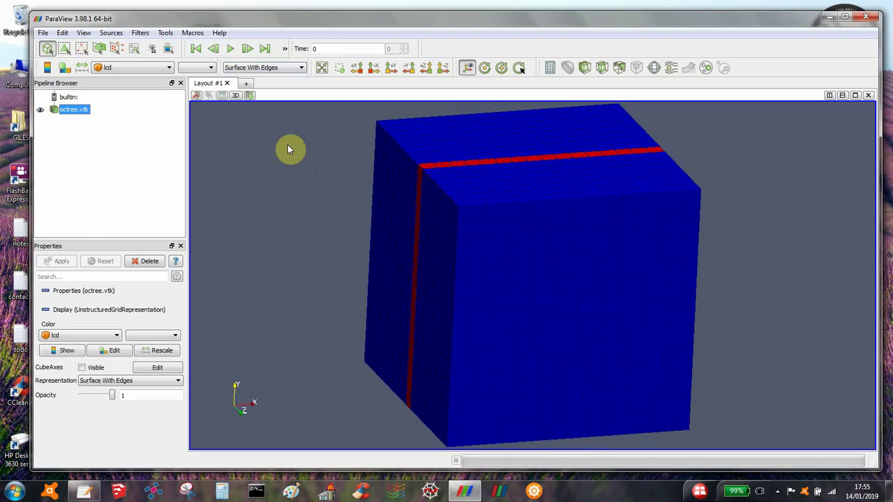
{"action": "left_click_drag", "start_coordinate": [289, 149], "coordinate": [277, 160]}
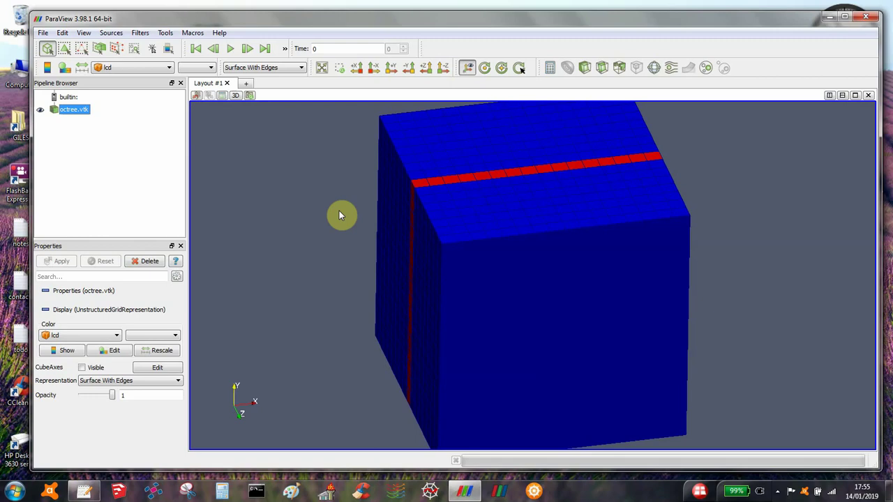
- Apply Cell Data to Point Data from the recent filters
{"action": "left_click", "coordinate": [142, 34]}
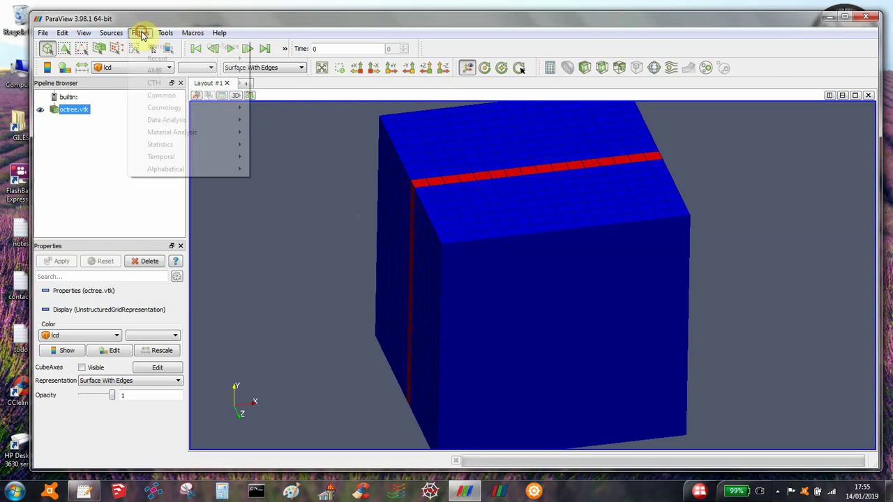
{"action": "mouse_move", "coordinate": [234, 60]}
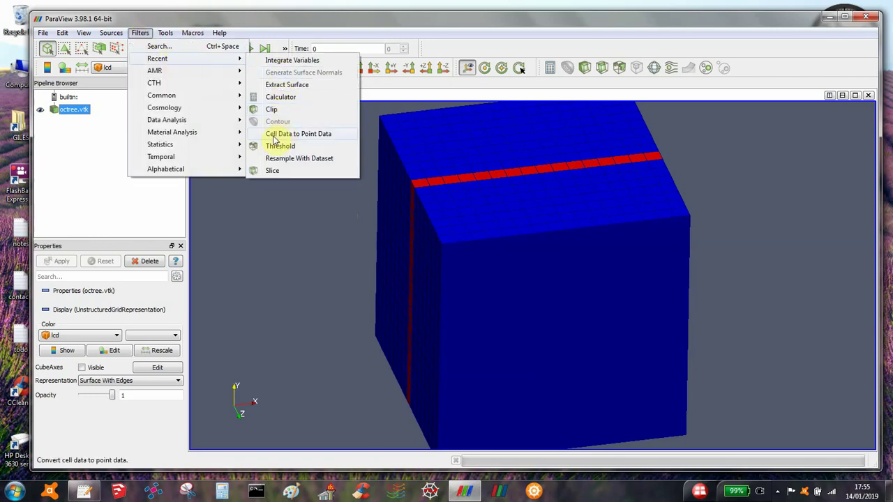
{"action": "left_click", "coordinate": [309, 134]}
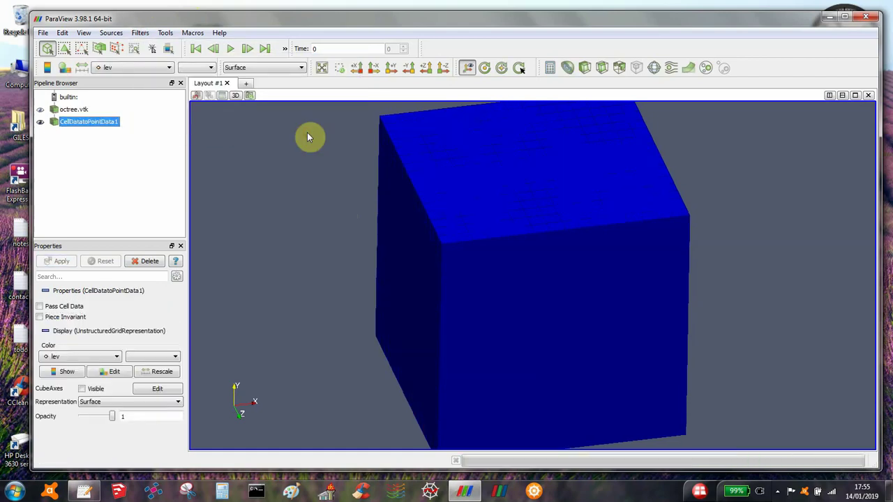
- Add a Contour of dst at isovalue 0 and rotate to inspect the two strips
{"action": "left_click", "coordinate": [568, 69]}
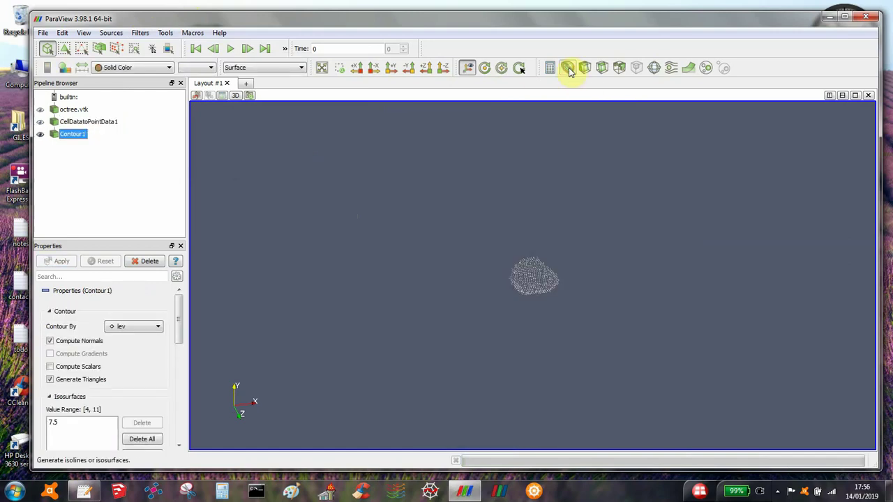
{"action": "left_click", "coordinate": [133, 327]}
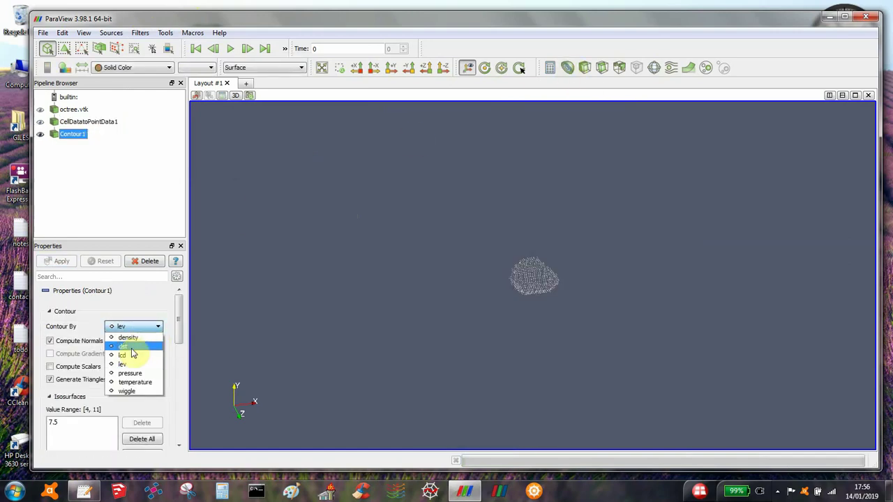
{"action": "left_click", "coordinate": [134, 354]}
{"action": "double_click", "coordinate": [59, 422]}
{"action": "double_click", "coordinate": [59, 423]}
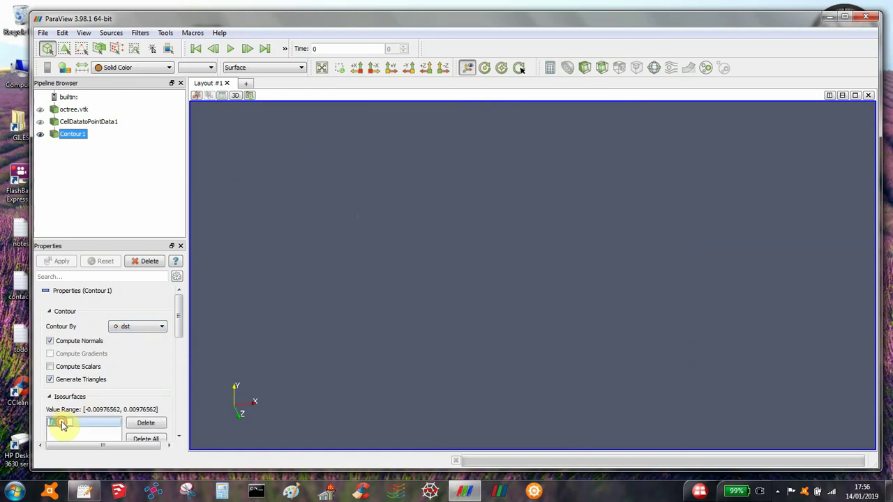
{"action": "type", "text": "0"}
{"action": "left_click", "coordinate": [275, 272]}
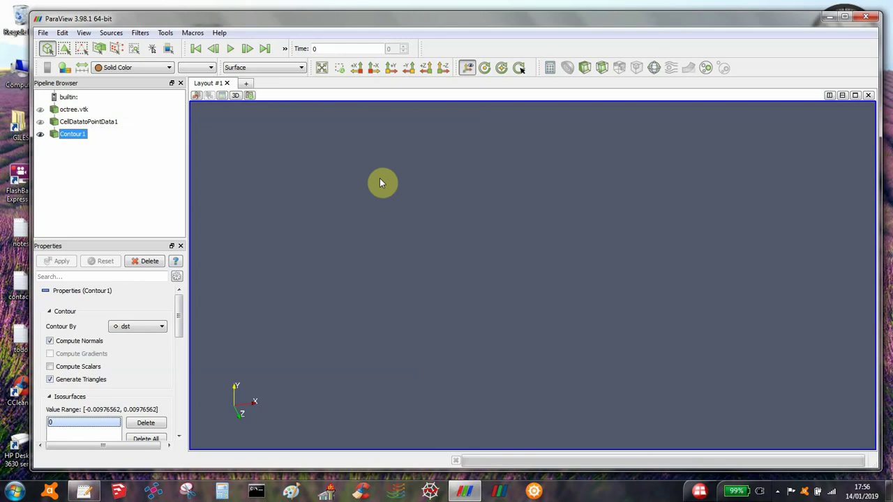
{"action": "left_click_drag", "start_coordinate": [351, 153], "coordinate": [332, 273]}
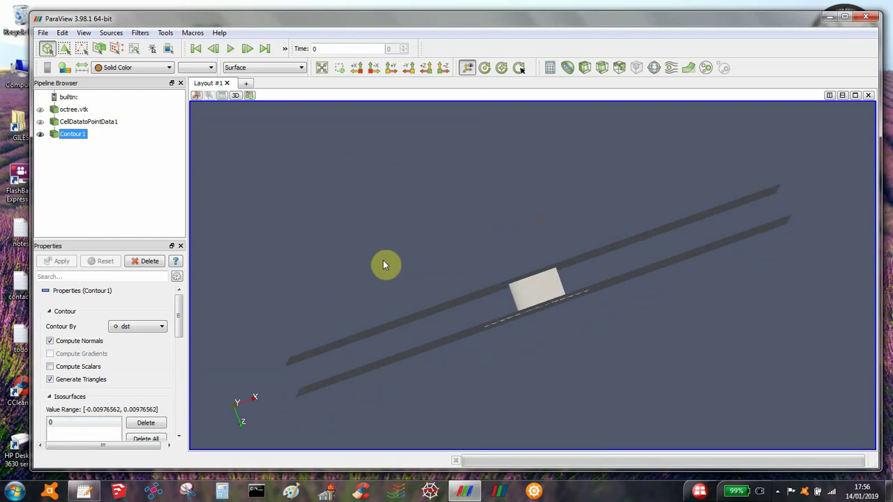
{"action": "mouse_move", "coordinate": [384, 246]}
{"action": "left_mouse_down"}
{"action": "mouse_move", "coordinate": [379, 228]}
{"action": "mouse_move", "coordinate": [384, 249]}
{"action": "left_mouse_up"}
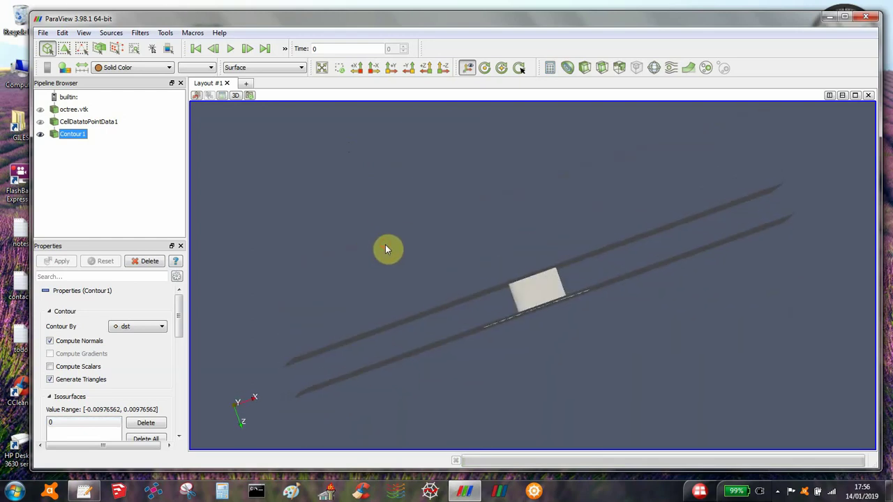
- Add Clip1 with a z-normal plane, adjust its origin z value, and invert it
{"action": "left_click", "coordinate": [584, 68]}
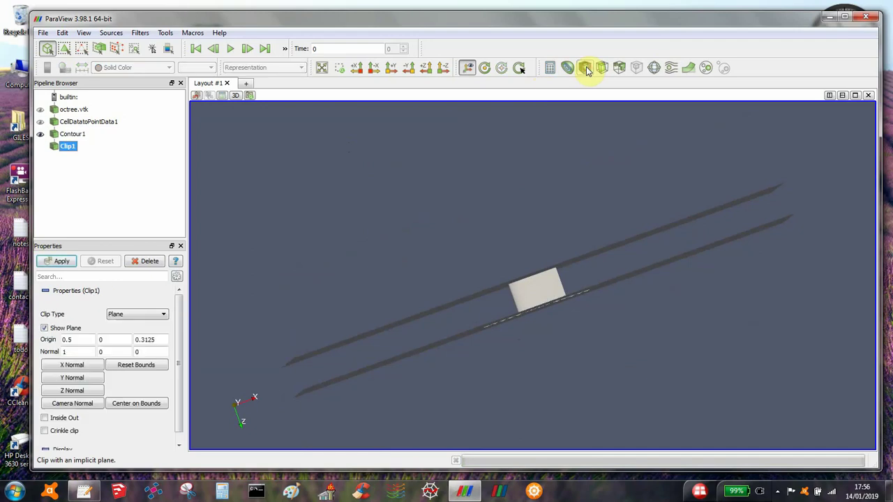
{"action": "left_click", "coordinate": [77, 391]}
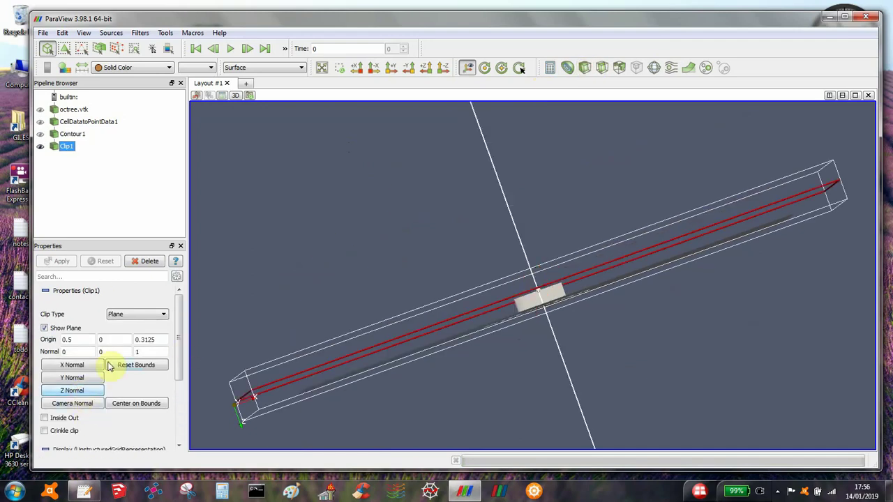
{"action": "left_click_drag", "start_coordinate": [140, 339], "coordinate": [263, 339]}
{"action": "type", "text": "6"}
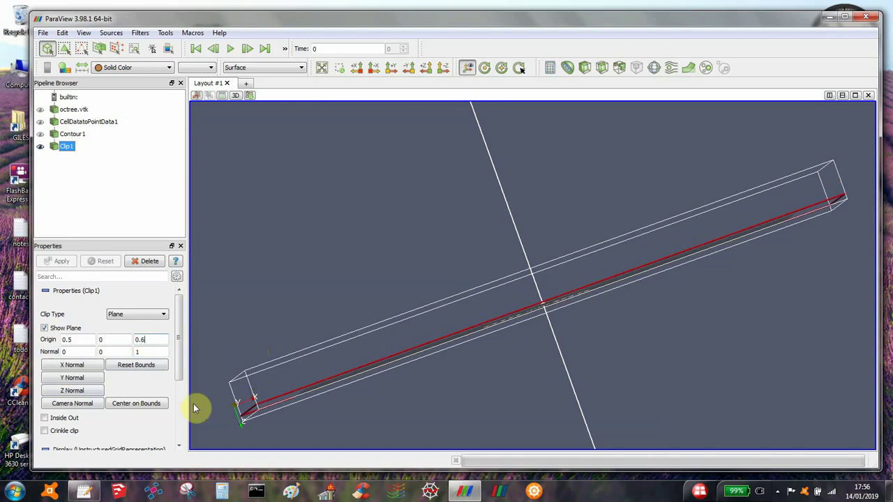
{"action": "left_click", "coordinate": [52, 418]}
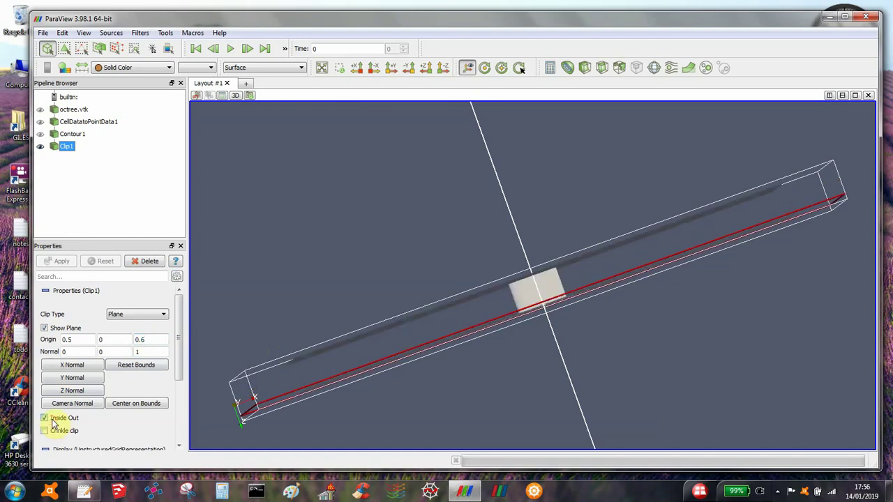
- Add Clip2 with a z-normal plane at origin z 0.01 and hide its plane widget
{"action": "left_click", "coordinate": [582, 68]}
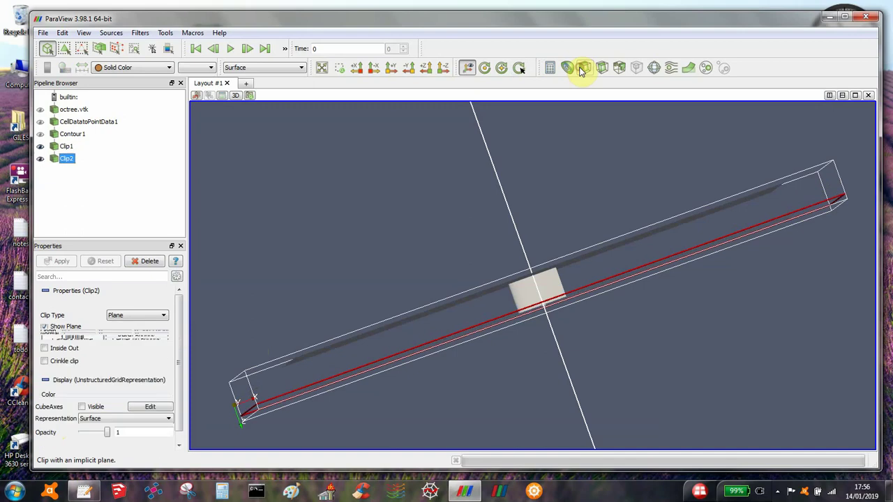
{"action": "left_click", "coordinate": [88, 394]}
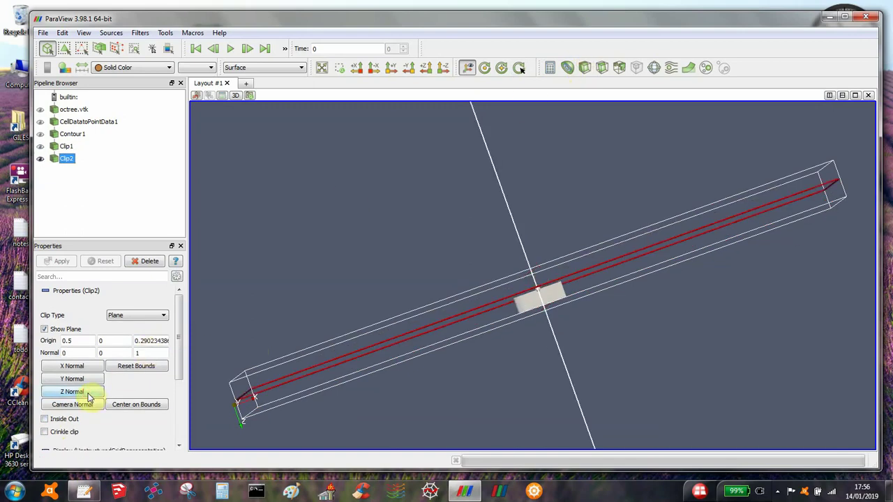
{"action": "double_click", "coordinate": [141, 340]}
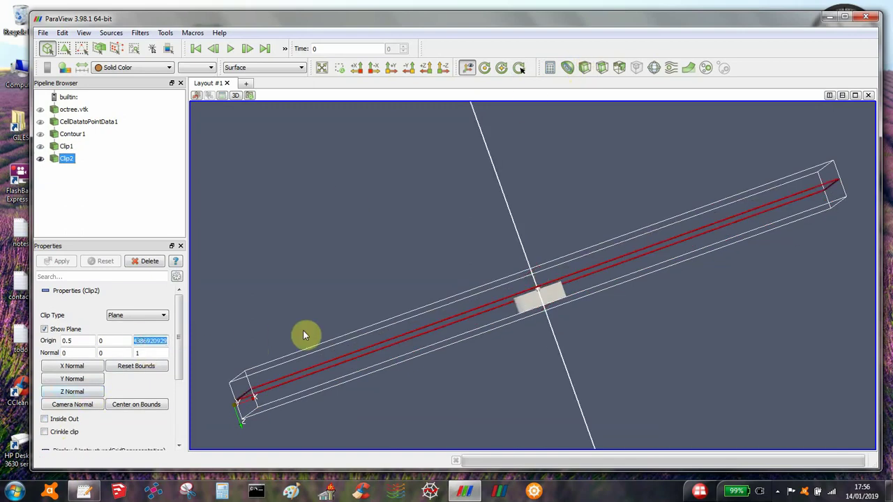
{"action": "type", "text": "0.01"}
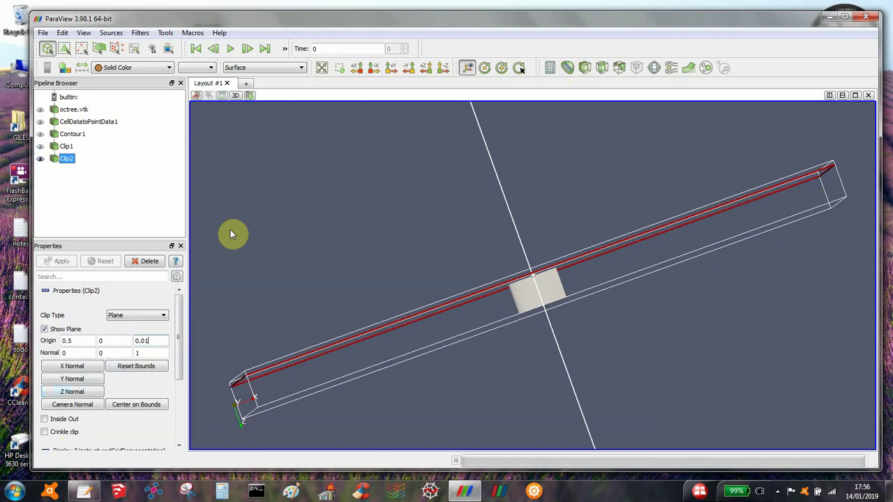
{"action": "left_click", "coordinate": [44, 328]}
- Reset the camera and rotate and zoom onto the thin airfoil slice
{"action": "left_click_drag", "start_coordinate": [328, 281], "coordinate": [359, 209]}
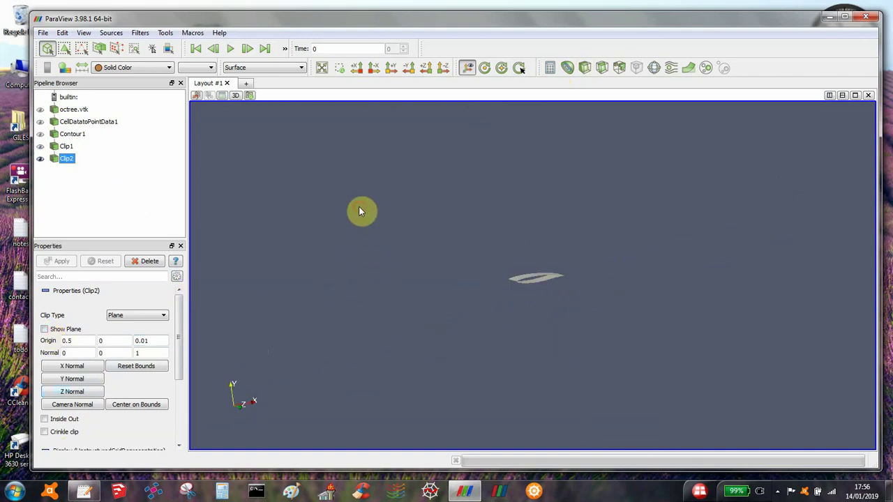
{"action": "left_click", "coordinate": [321, 67]}
{"action": "right_click_drag", "start_coordinate": [353, 154], "coordinate": [349, 214]}
{"action": "left_click_drag", "start_coordinate": [349, 215], "coordinate": [318, 261]}
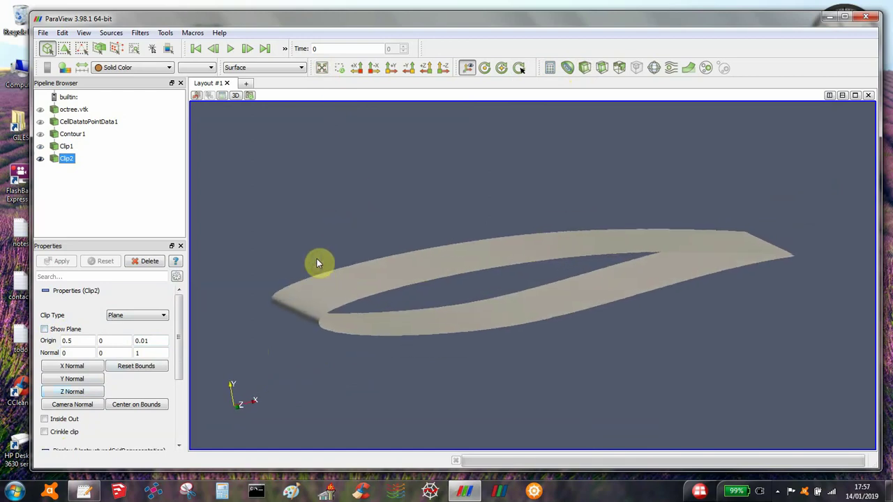
- Colour the airfoil slice by pressure and rotate to lower-side and edge-on views
{"action": "left_click", "coordinate": [142, 68]}
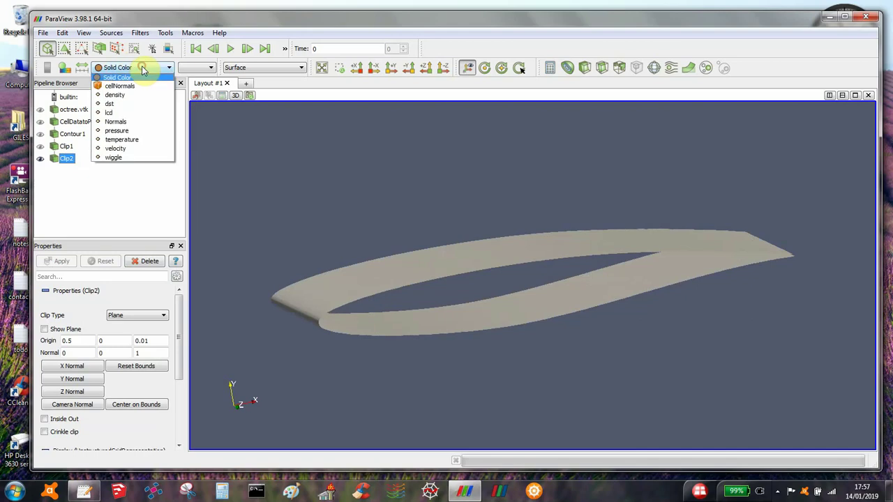
{"action": "left_click", "coordinate": [130, 133]}
{"action": "left_click_drag", "start_coordinate": [361, 159], "coordinate": [380, 172]}
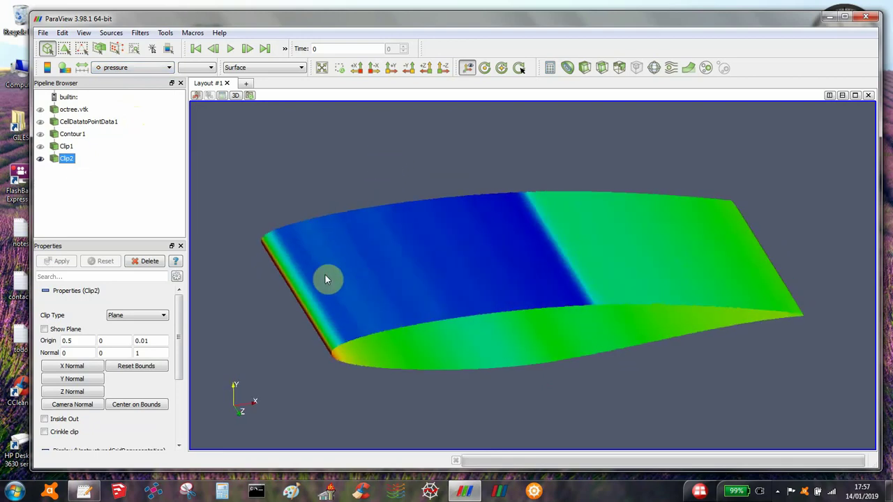
{"action": "left_click_drag", "start_coordinate": [495, 187], "coordinate": [506, 212]}
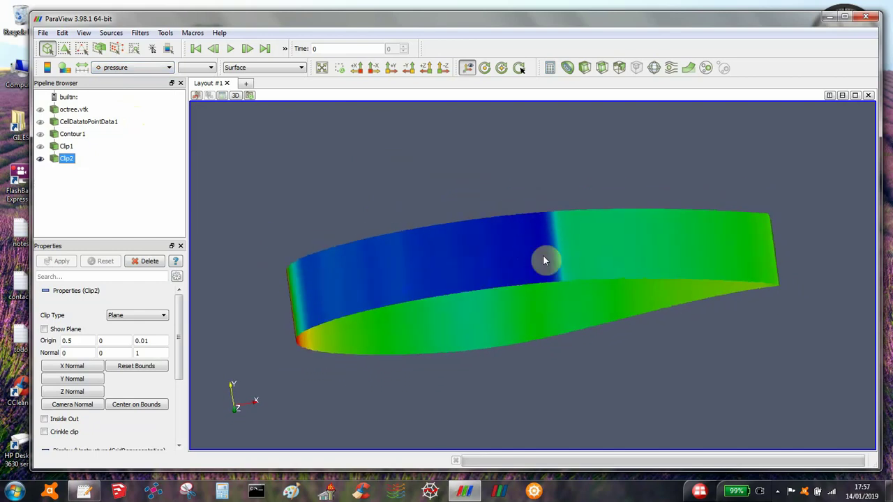
{"action": "mouse_move", "coordinate": [416, 203]}
{"action": "left_mouse_down"}
{"action": "mouse_move", "coordinate": [420, 180]}
{"action": "mouse_move", "coordinate": [423, 196]}
{"action": "left_mouse_up"}
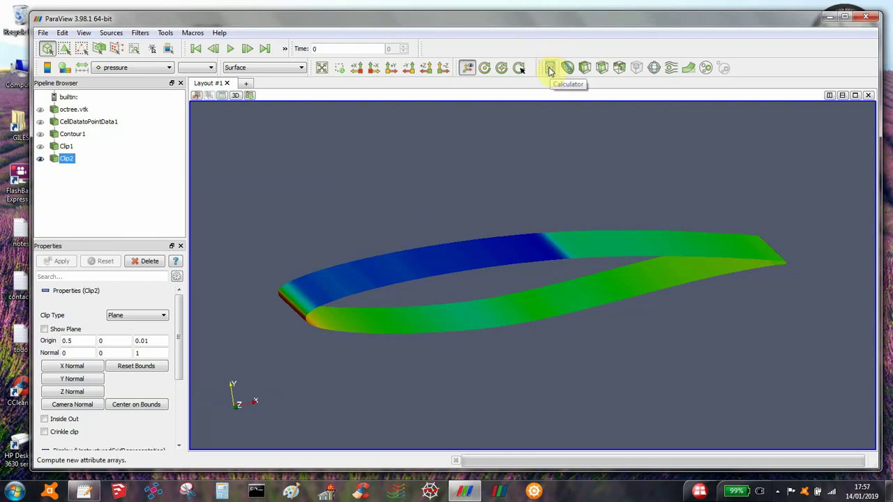
- Add a Calculator after Clip2 with its result array named forces
{"action": "left_click", "coordinate": [549, 69]}
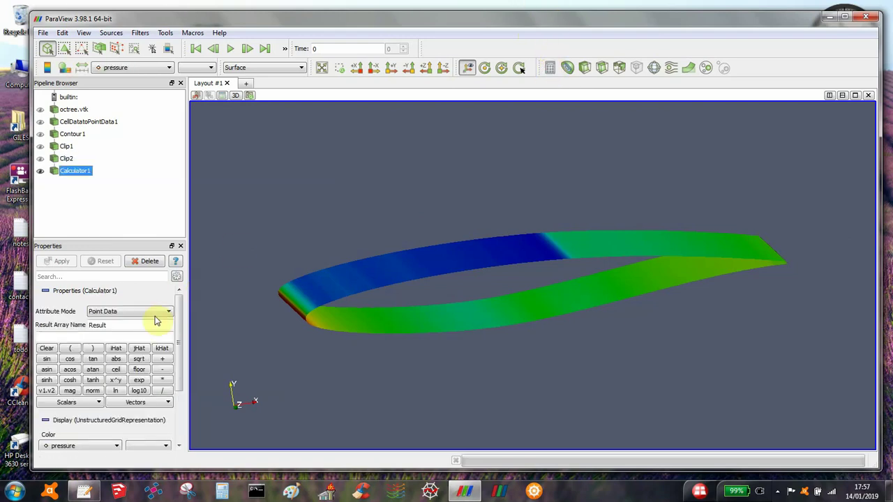
{"action": "double_click", "coordinate": [110, 325]}
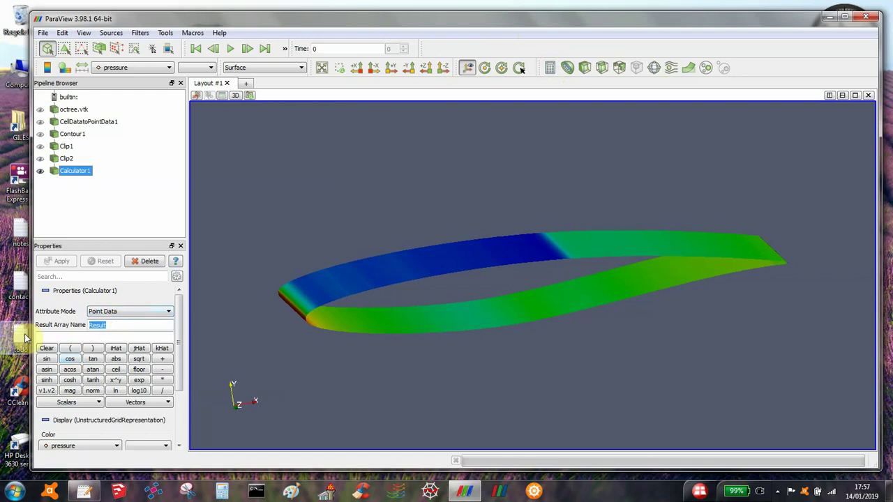
{"action": "type", "text": "forces"}
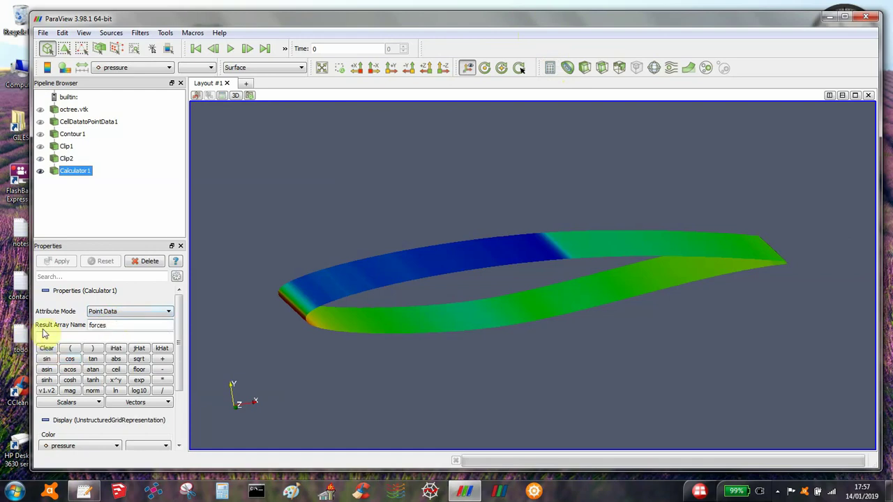
- Build the expression pressure*Normals from the Scalars and Vectors lists
{"action": "left_click", "coordinate": [70, 335]}
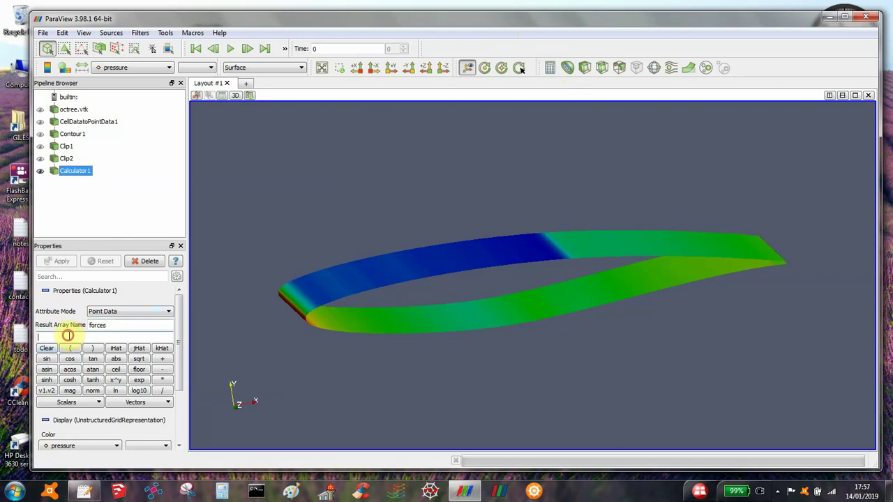
{"action": "left_click", "coordinate": [75, 403]}
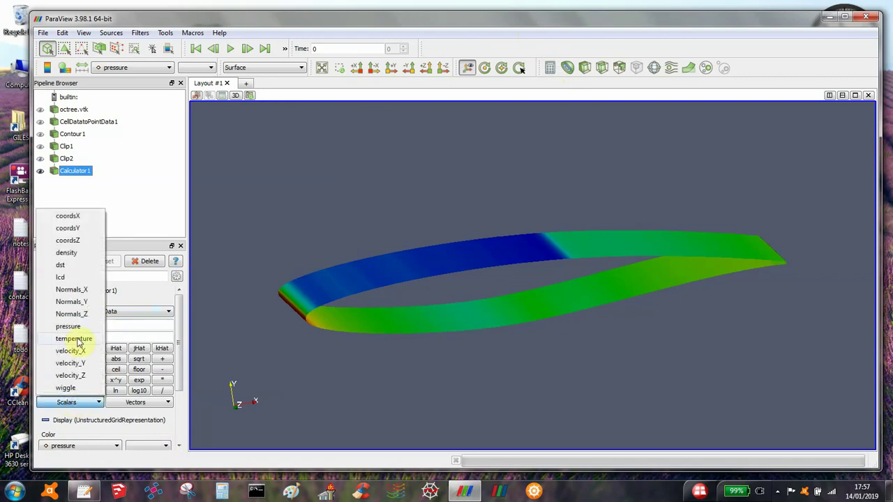
{"action": "left_click", "coordinate": [72, 325]}
{"action": "type", "text": "*"}
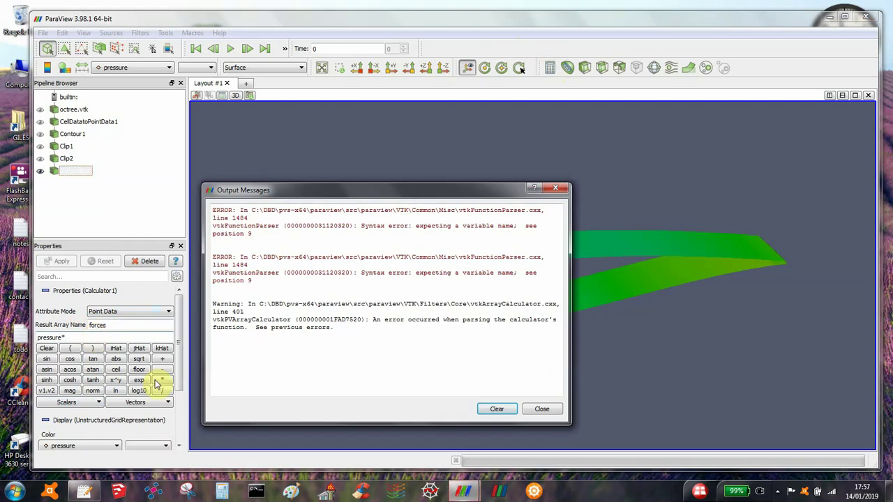
{"action": "left_click", "coordinate": [557, 412]}
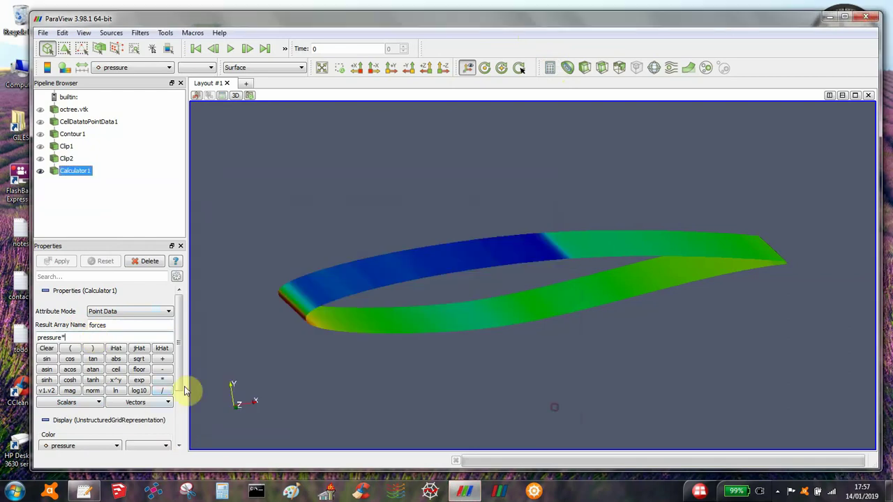
{"action": "left_click", "coordinate": [132, 402]}
{"action": "left_click", "coordinate": [136, 429]}
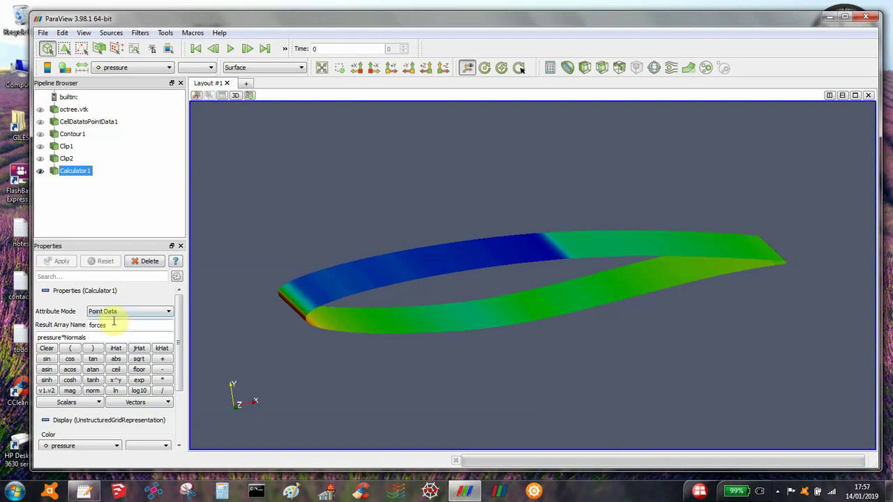
- Add Integrate Variables after Calculator1 and widen the spreadsheet's forces column to show all components
{"action": "left_click", "coordinate": [143, 39]}
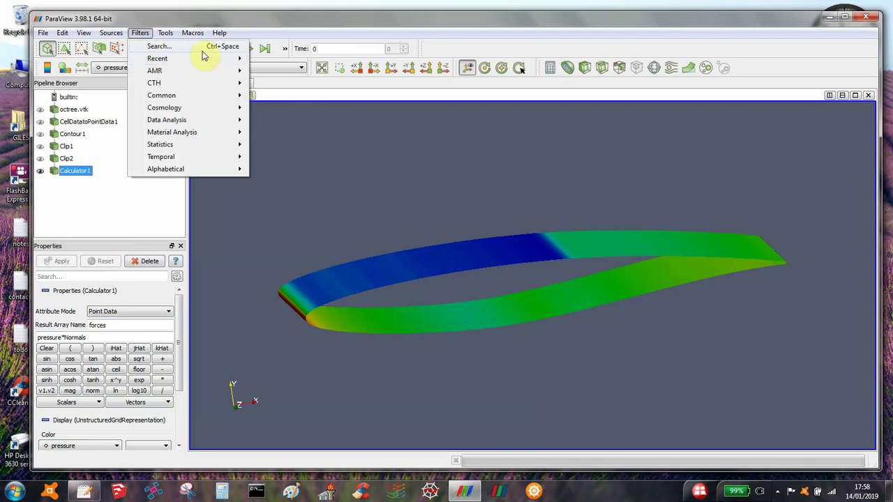
{"action": "mouse_move", "coordinate": [222, 58]}
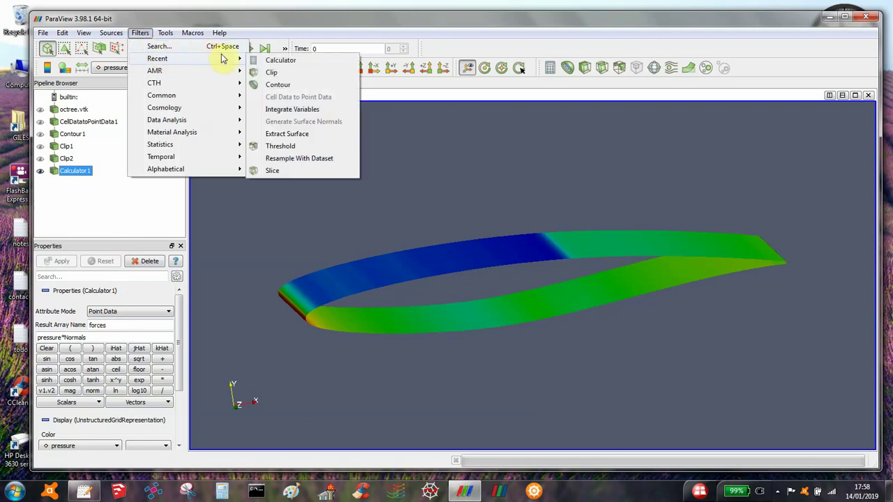
{"action": "left_click", "coordinate": [303, 111]}
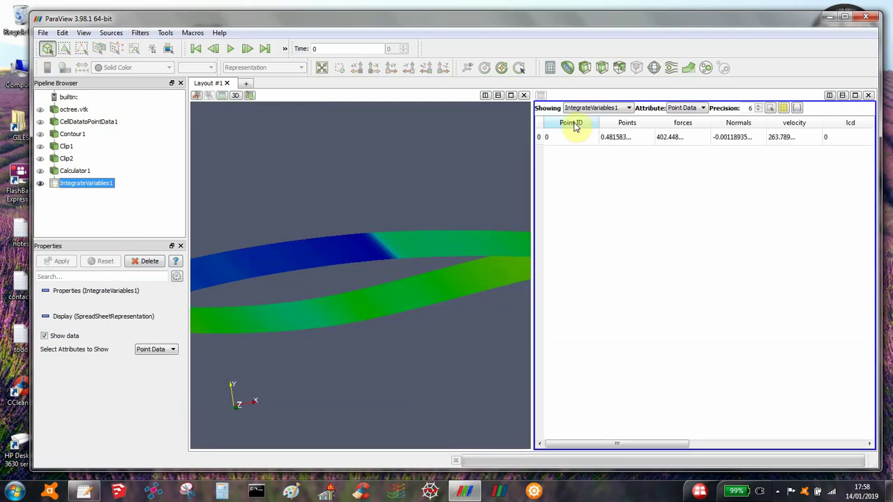
{"action": "left_click_drag", "start_coordinate": [709, 123], "coordinate": [797, 119]}
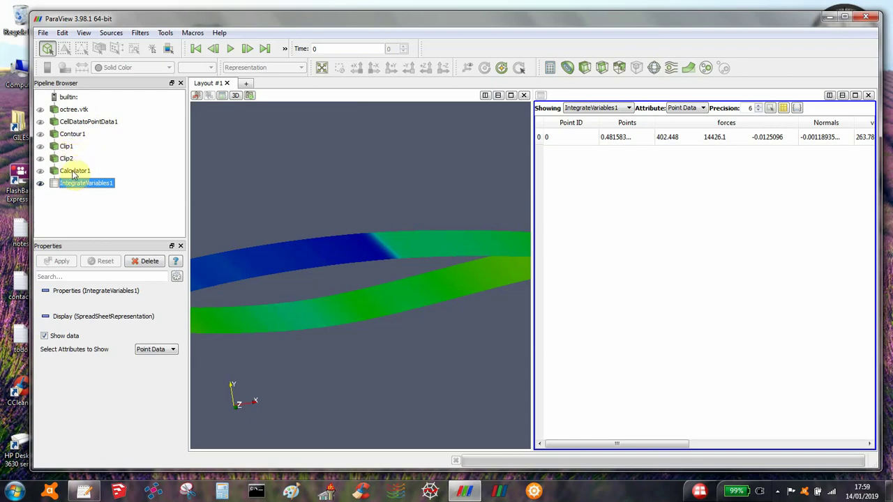
{"action": "left_click", "coordinate": [75, 173]}
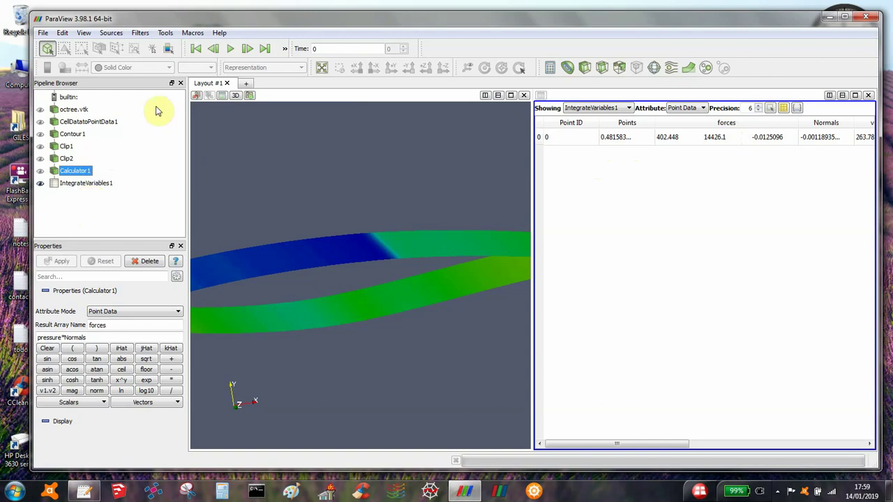
{"action": "left_click", "coordinate": [139, 34]}
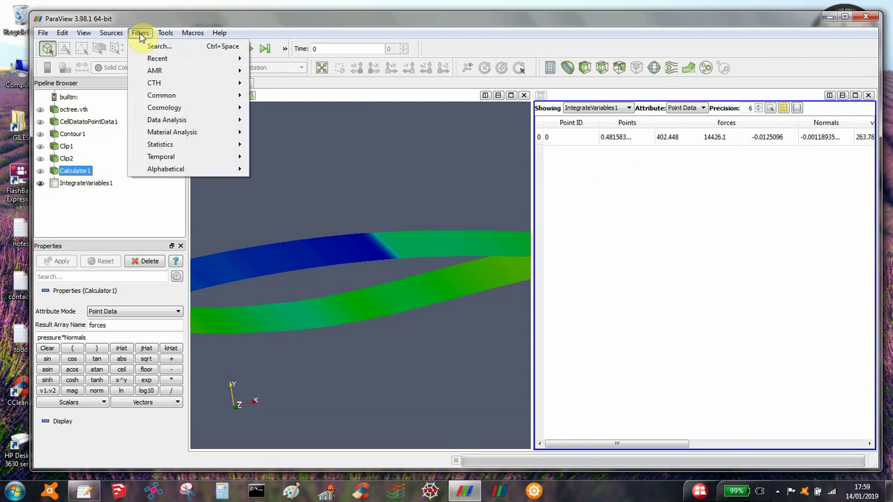
{"action": "mouse_move", "coordinate": [177, 176]}
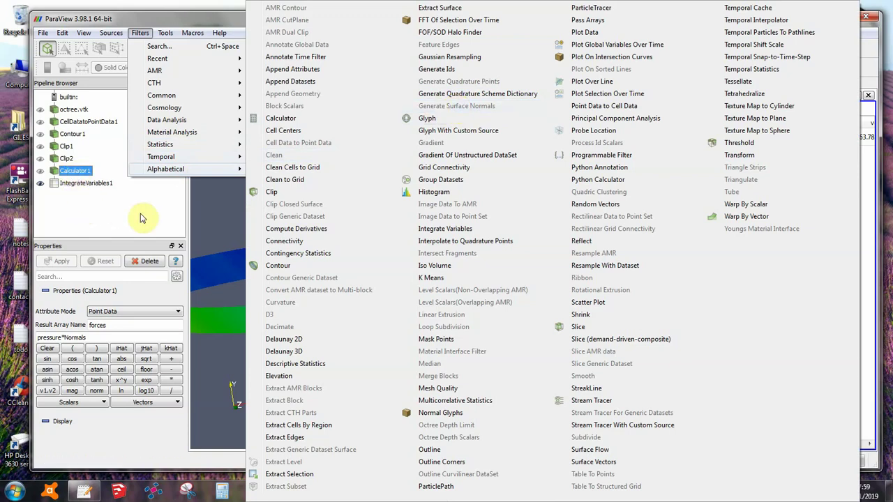
{"action": "left_click", "coordinate": [225, 209]}
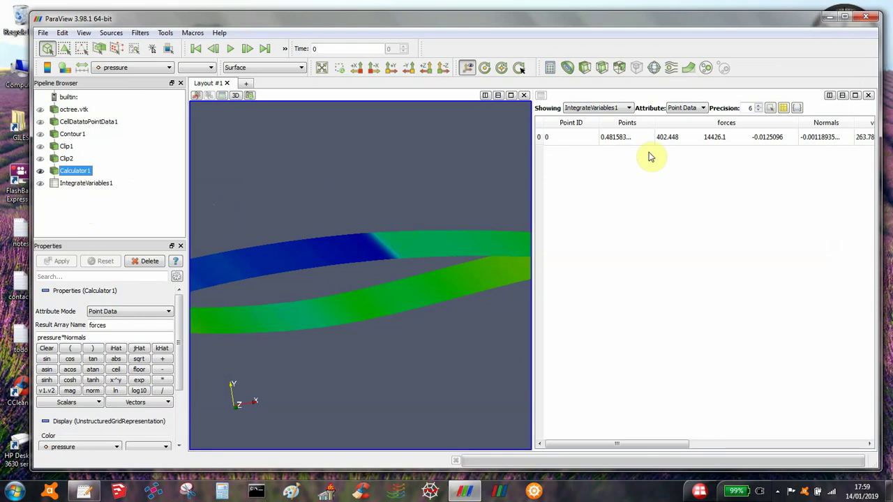